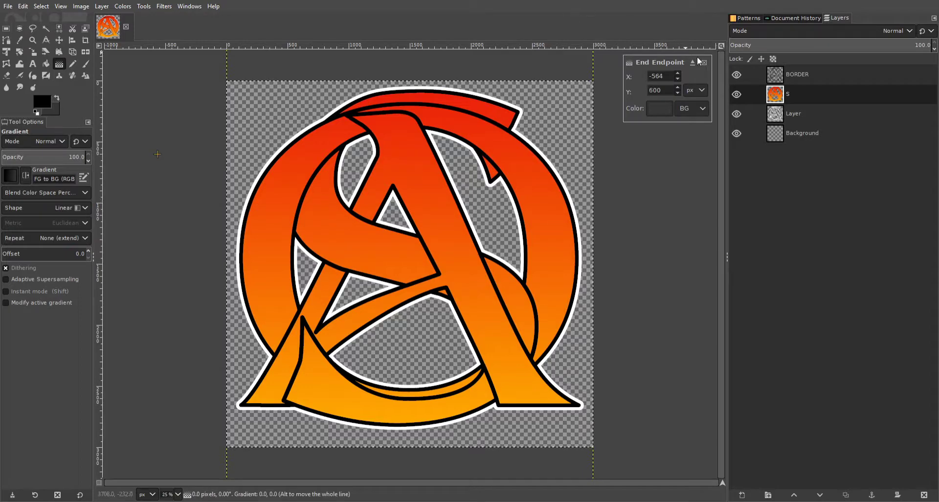
Clear the gradient fill from the S layer, fill its letter shapes with dark grey, and remove the selection
click(704, 63)
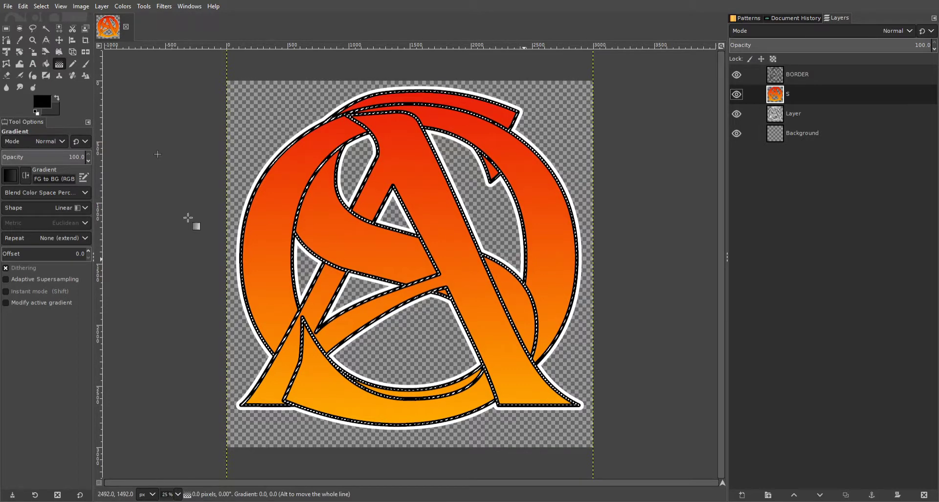
key(Delete)
click(56, 99)
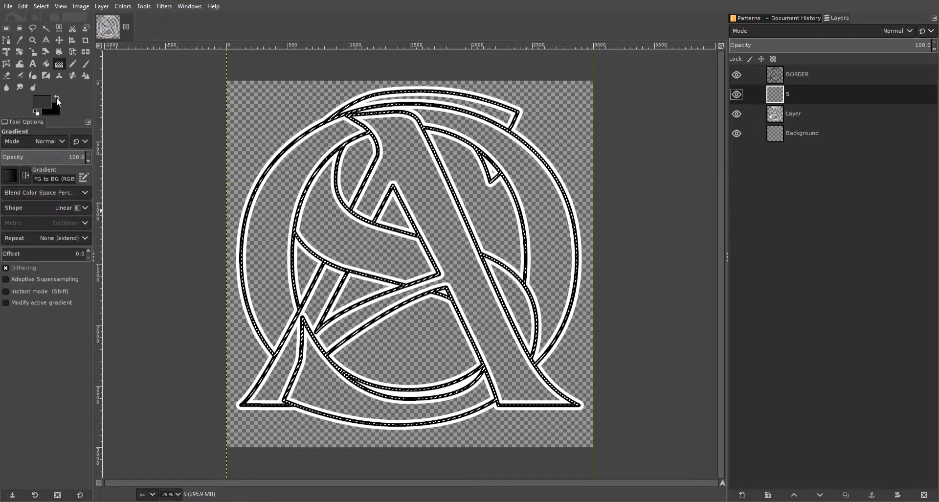
key(shift+b)
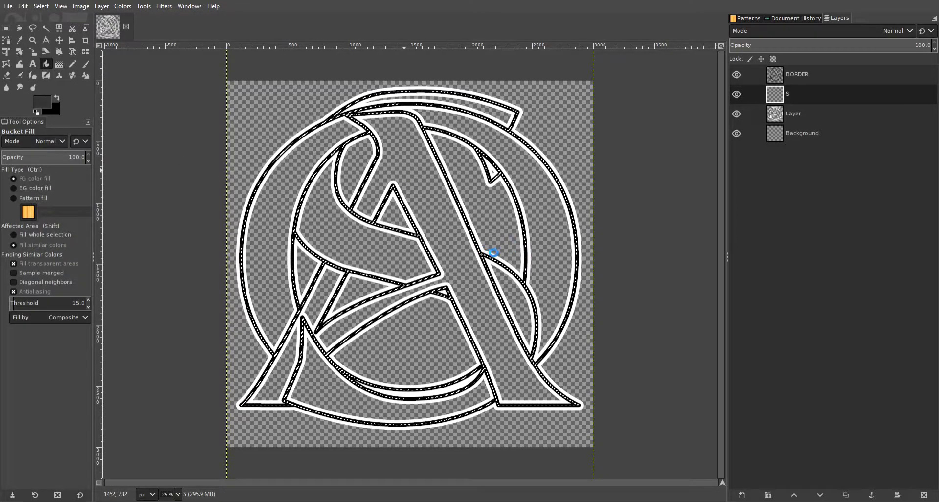
key(ctrl+shift+a)
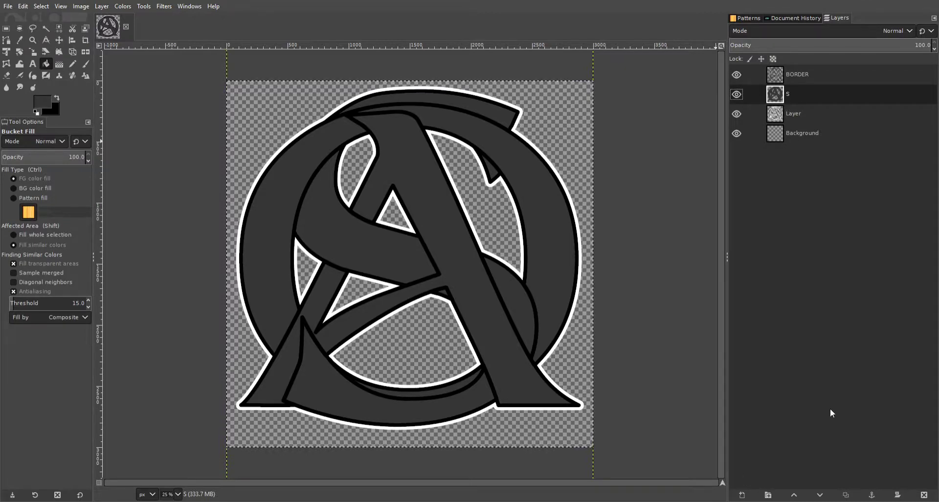
Restore the letter-shaped selection and set the foreground colour to dark red and the background colour to orange
key(ctrl+z)
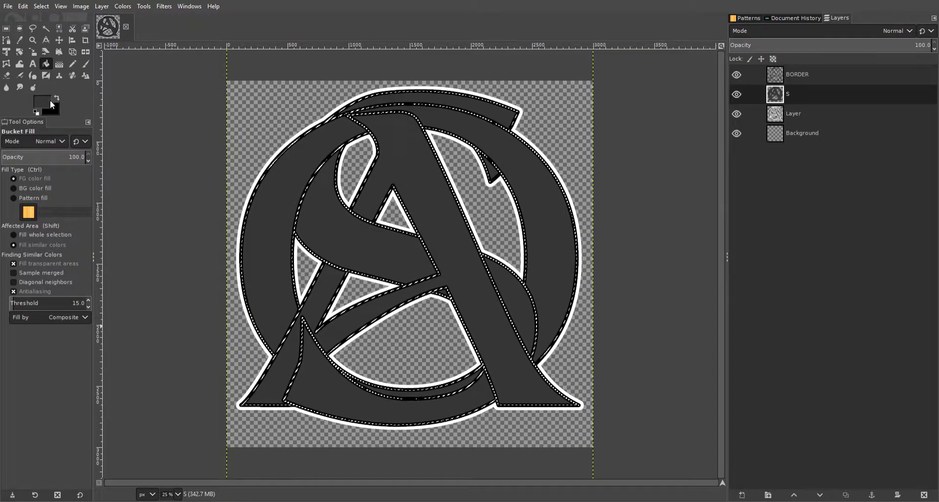
click(190, 180)
click(188, 207)
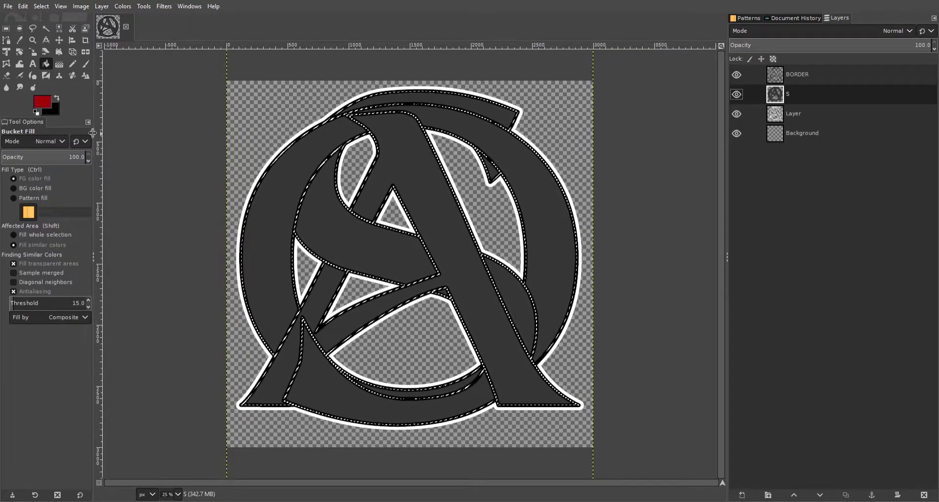
click(58, 112)
click(200, 172)
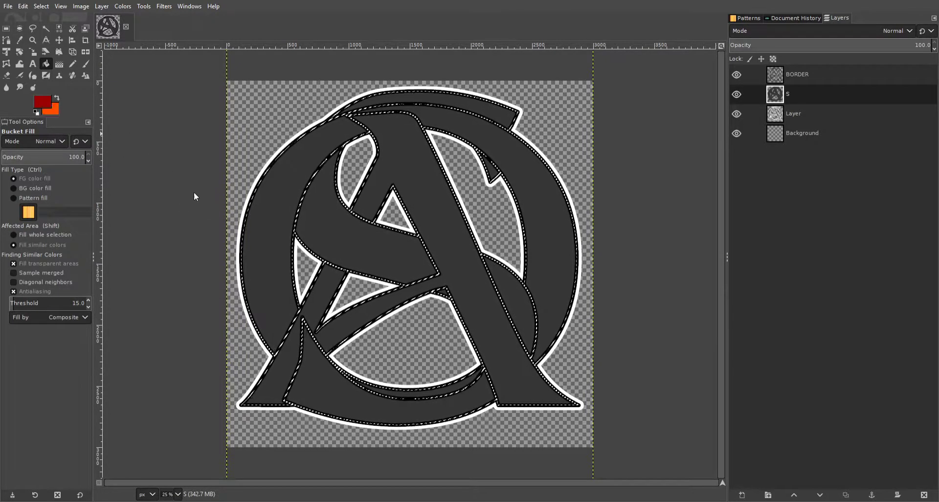
click(191, 203)
Fill the selected letters with a full-height vertical linear gradient, orange at the top to dark red at the bottom, and remove the selection
key(g)
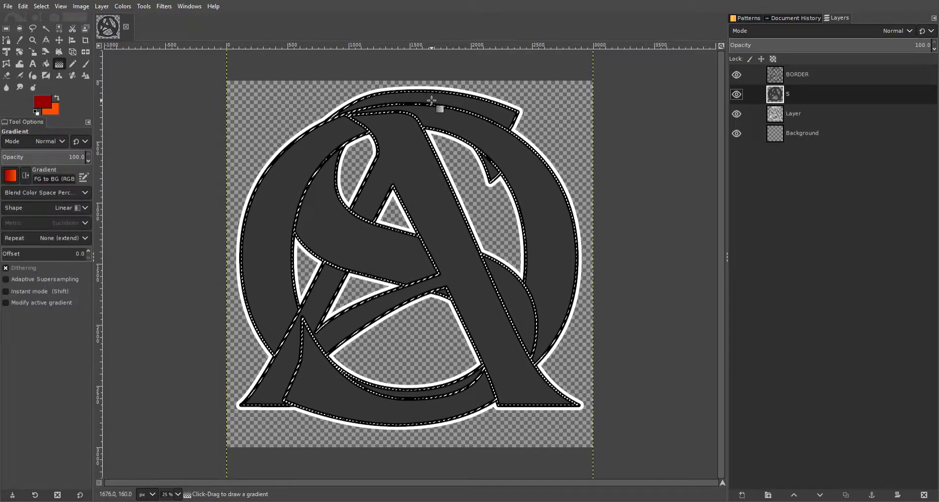
mouse_move(406, 84)
mouse_down()
mouse_move(402, 431)
mouse_move(430, 449)
mouse_move(414, 448)
mouse_up()
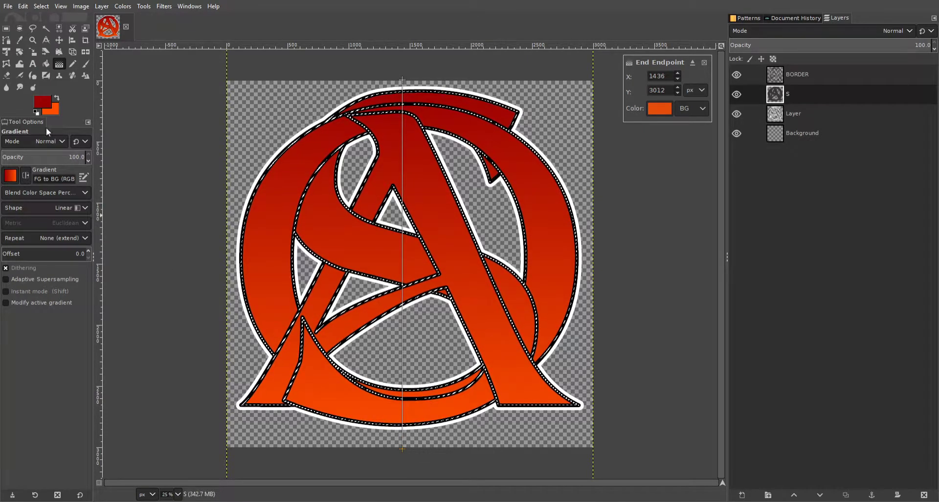
click(26, 175)
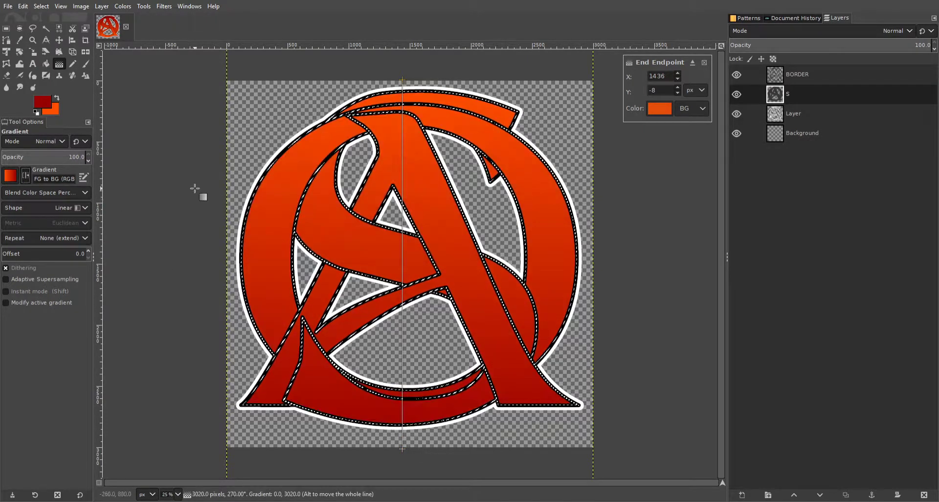
key(Return)
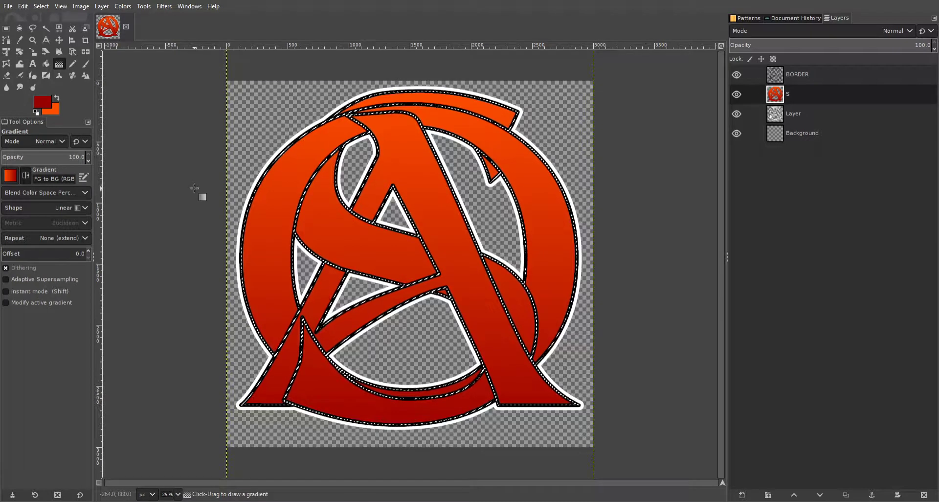
key(ctrl+shift+a)
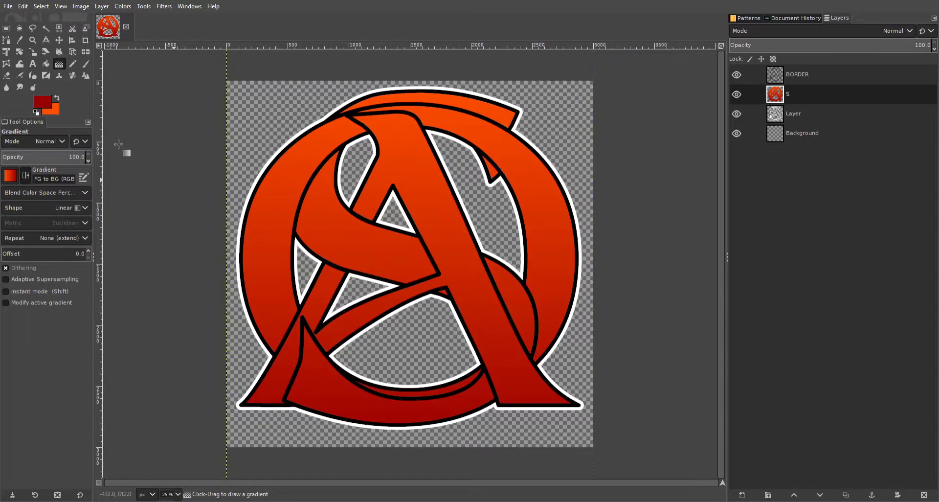
Select the whole canvas and import hex grid.png as a new layer above the S layer
key(ctrl+a)
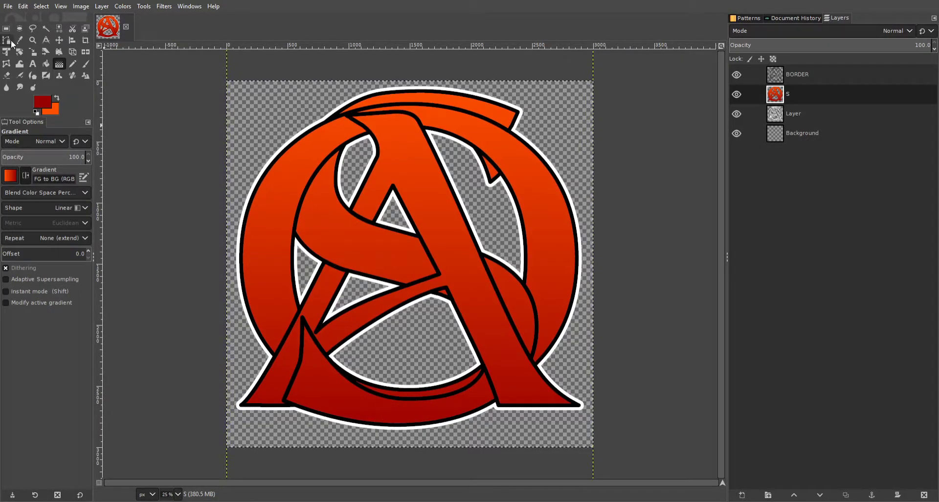
click(7, 7)
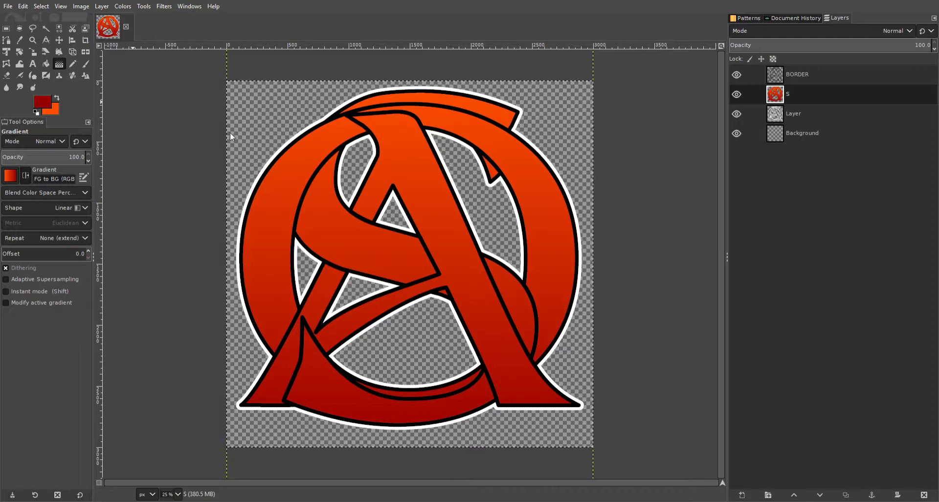
double_click(453, 230)
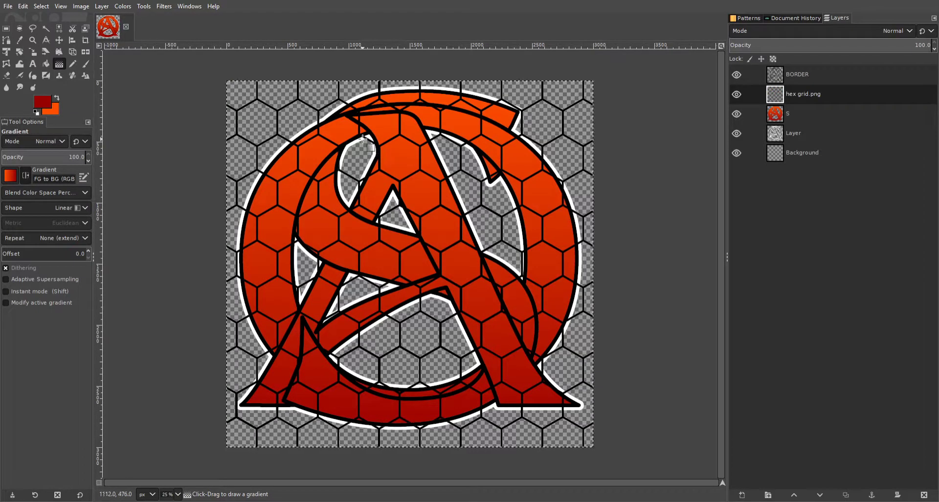
Scale the hex grid layer proportionally around its centre to about 4150 × 3169 px
scroll(380, 152, down, 3)
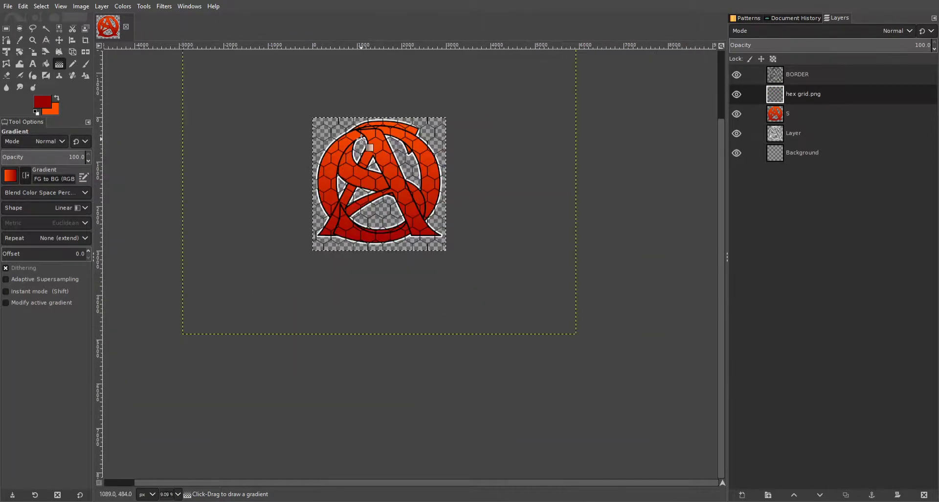
key(shift+s)
click(362, 141)
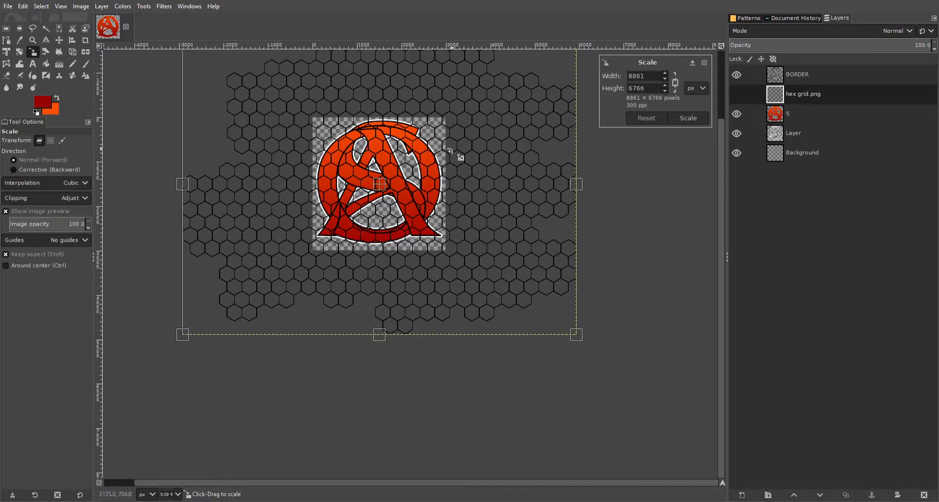
scroll(416, 153, up, 3)
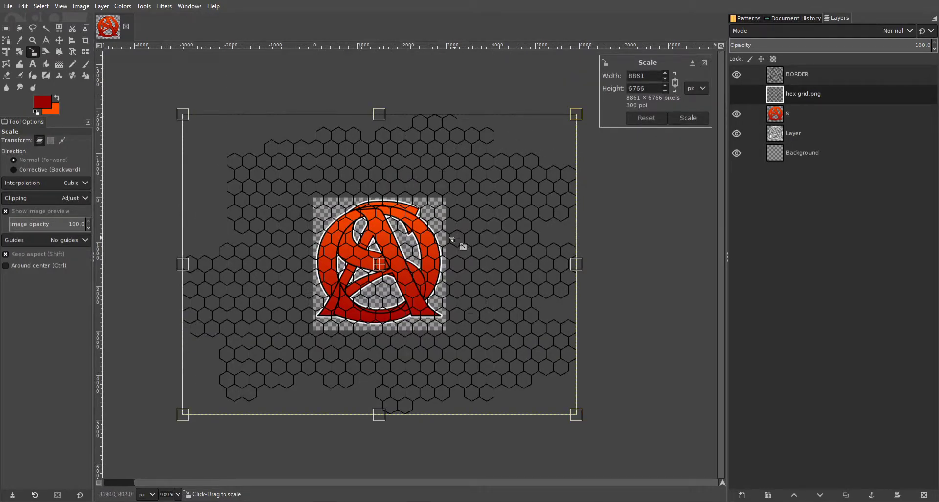
scroll(449, 243, up, 2)
scroll(444, 241, down, 2)
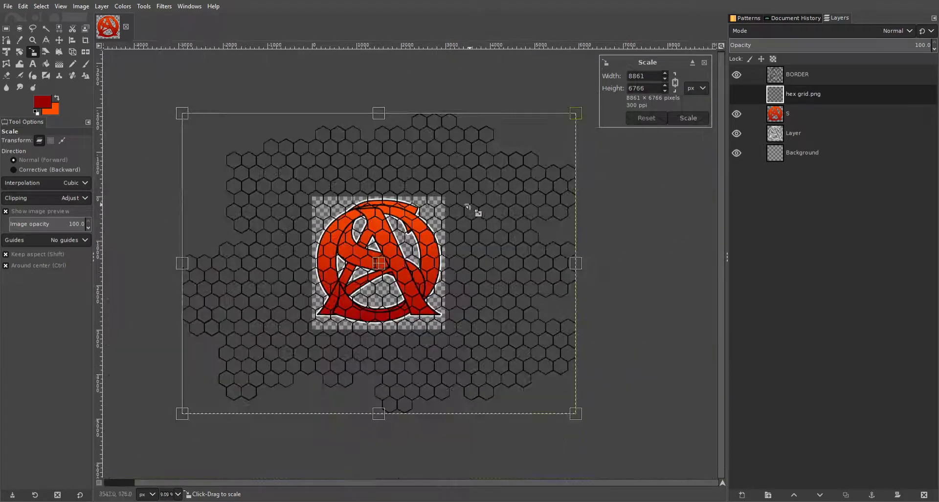
drag(569, 112, 464, 198)
drag(356, 284, 363, 279)
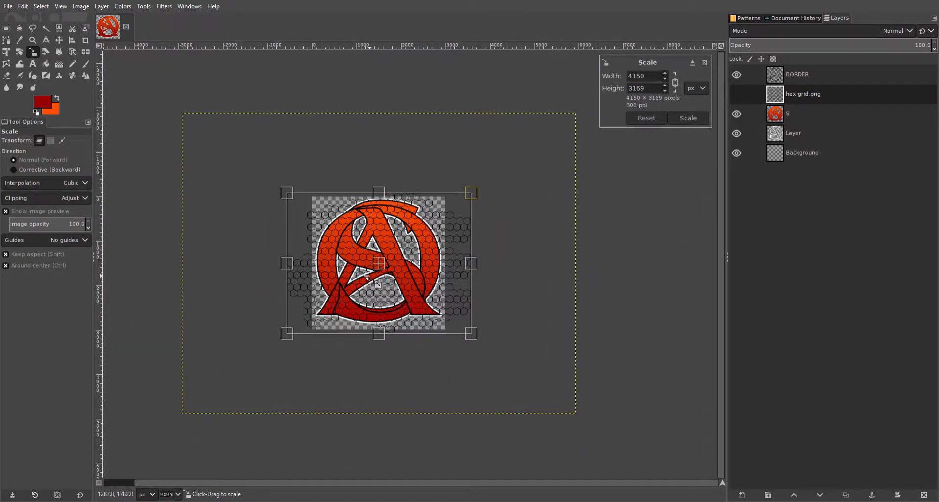
click(694, 120)
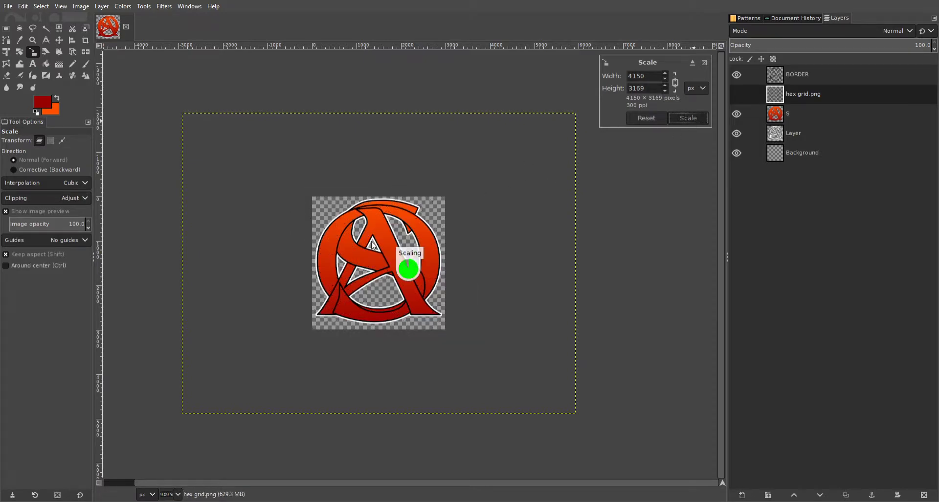
scroll(372, 245, up, 3)
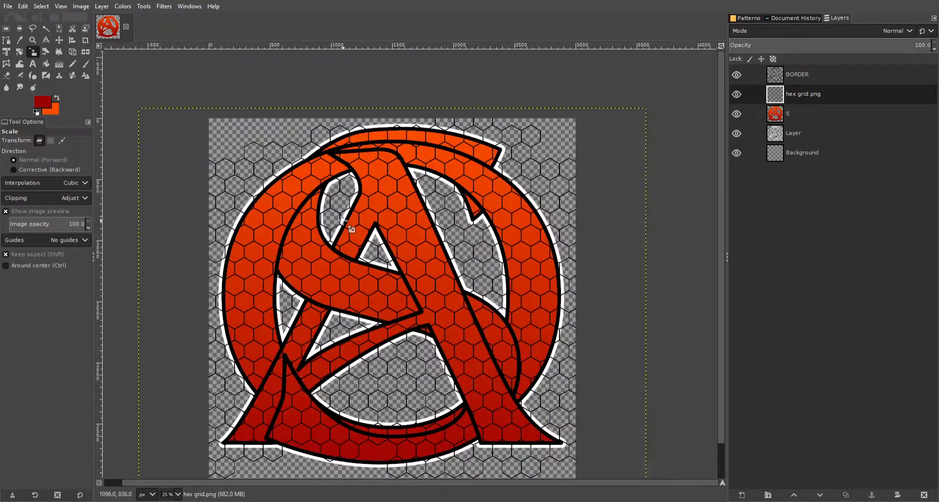
Trim the hex grid layer to the letters, using the S layer's shape as the selection and deleting the grid outside it
click(799, 115)
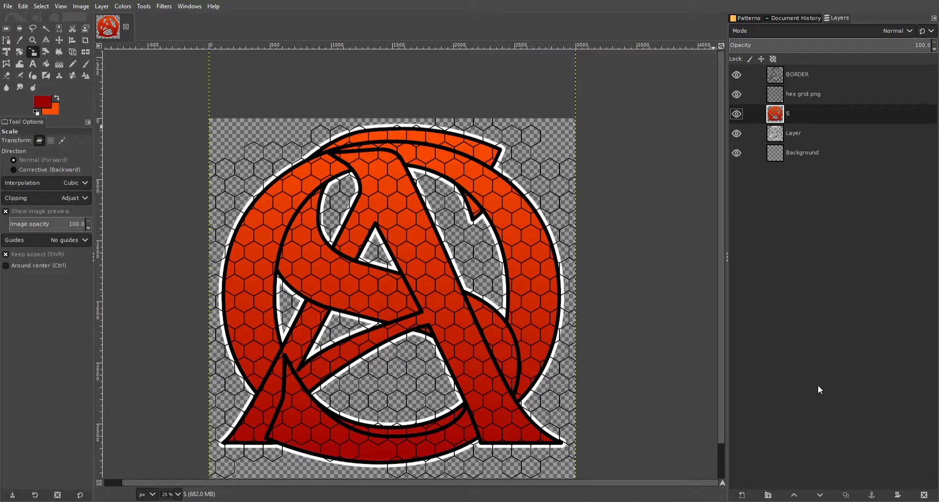
click(803, 96)
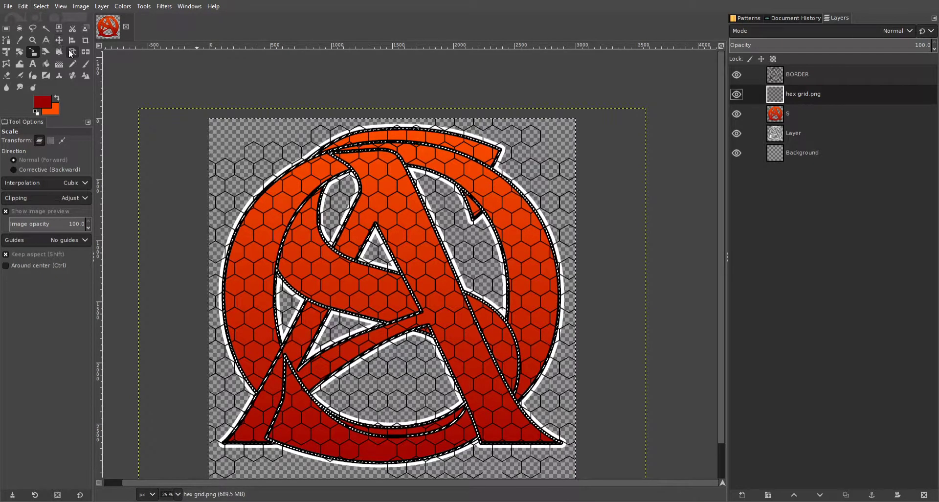
key(Delete)
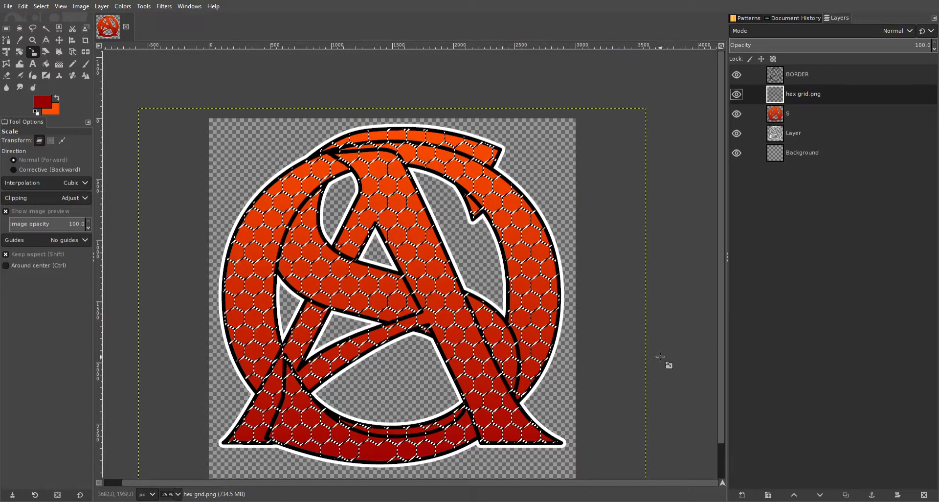
Fill the selected hexagon lines with a full-height vertical linear gradient, dark red at the top to orange at the bottom
key(g)
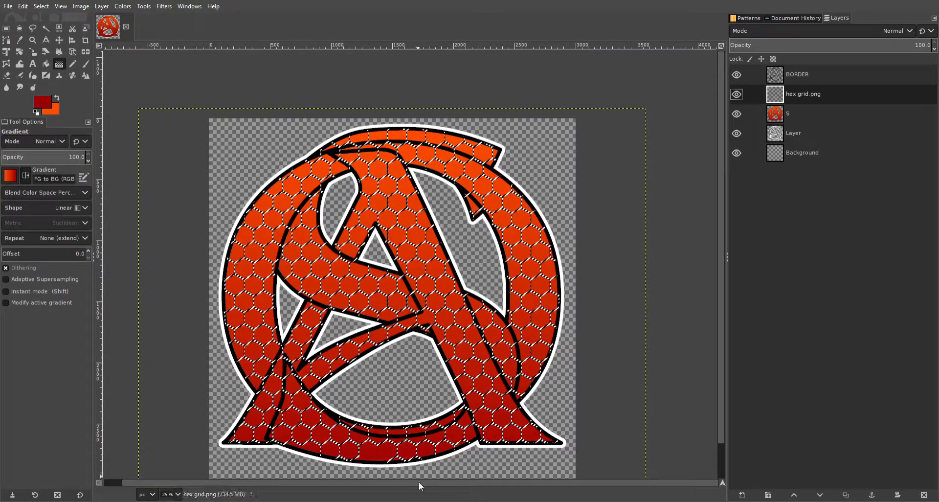
scroll(411, 446, down, 1)
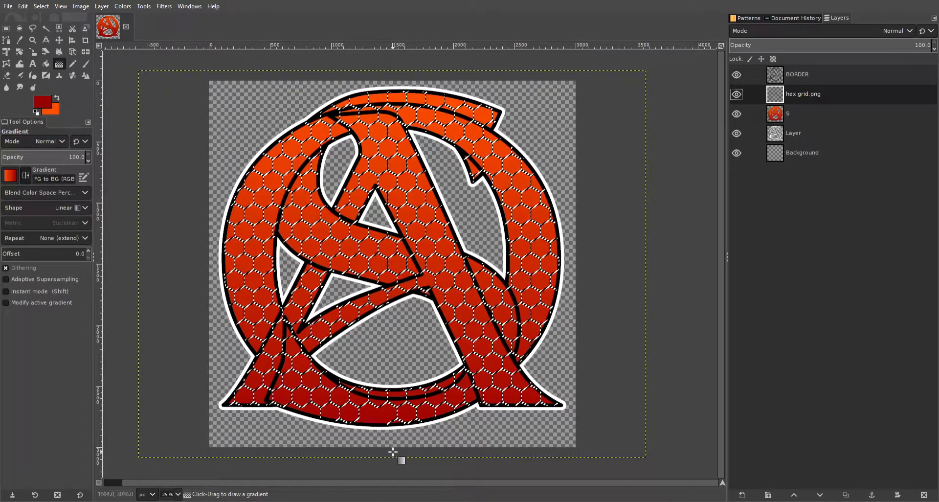
drag(389, 447, 389, 80)
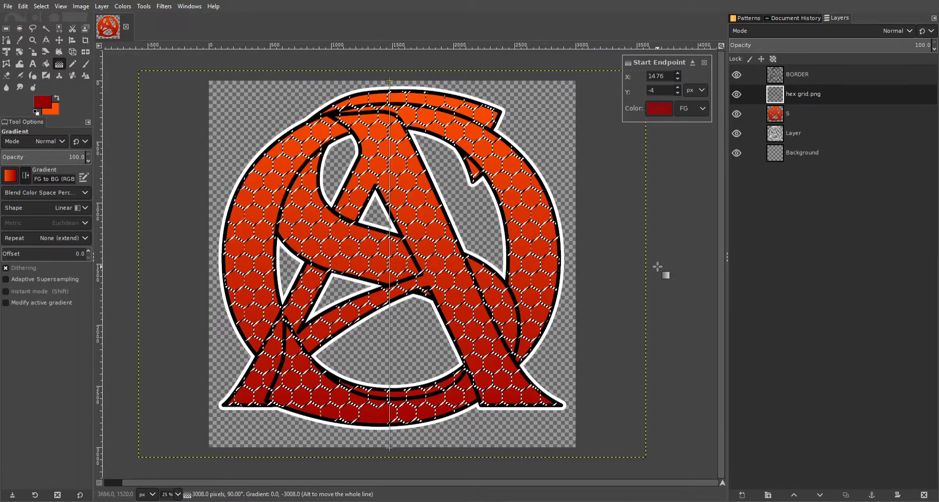
key(Return)
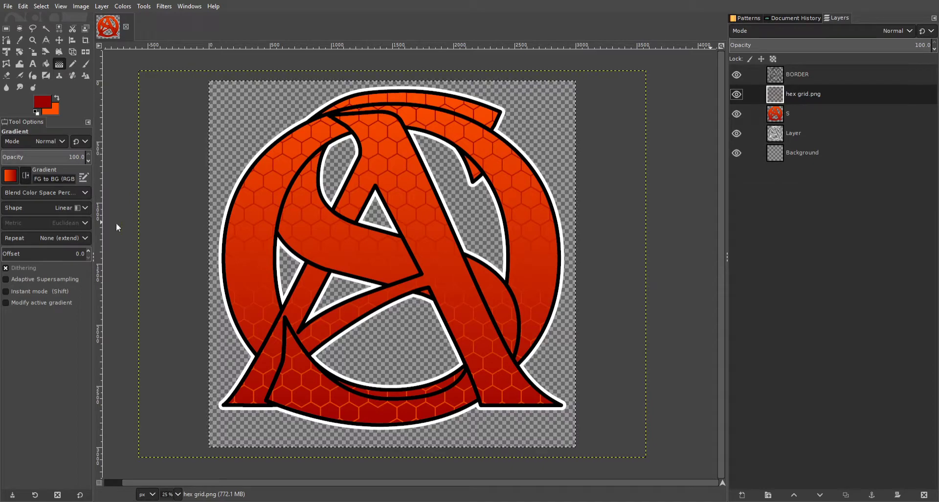
Apply an orange FG to Transparent linear gradient to the hexagon lines, fading over about 1400 px from mid-canvas to the bottom edge
click(11, 180)
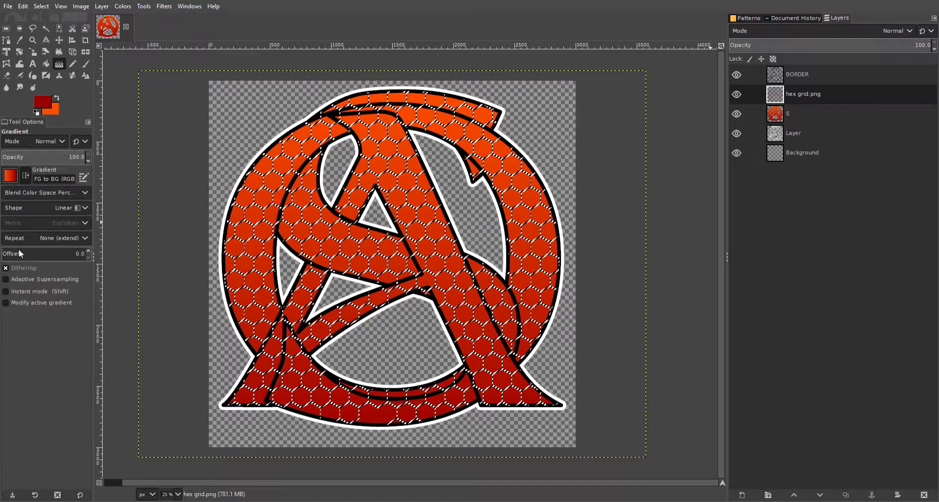
click(57, 98)
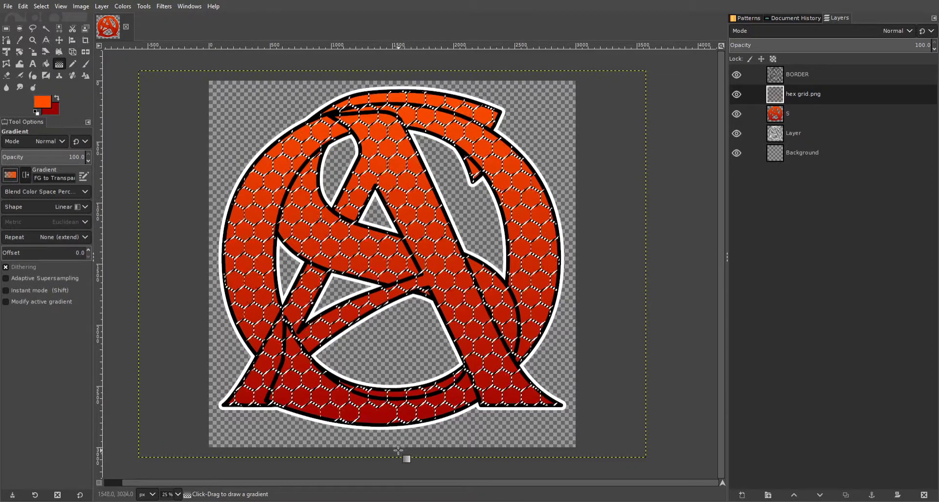
drag(398, 448, 411, 278)
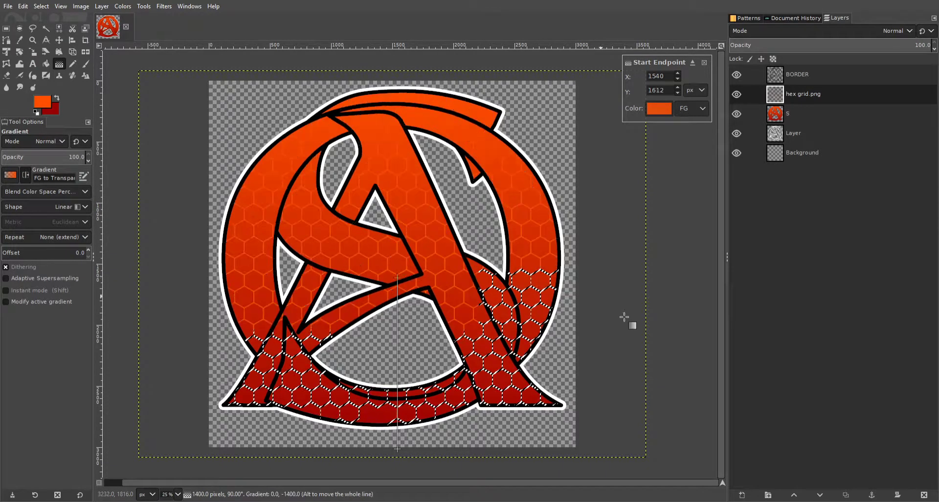
key(Return)
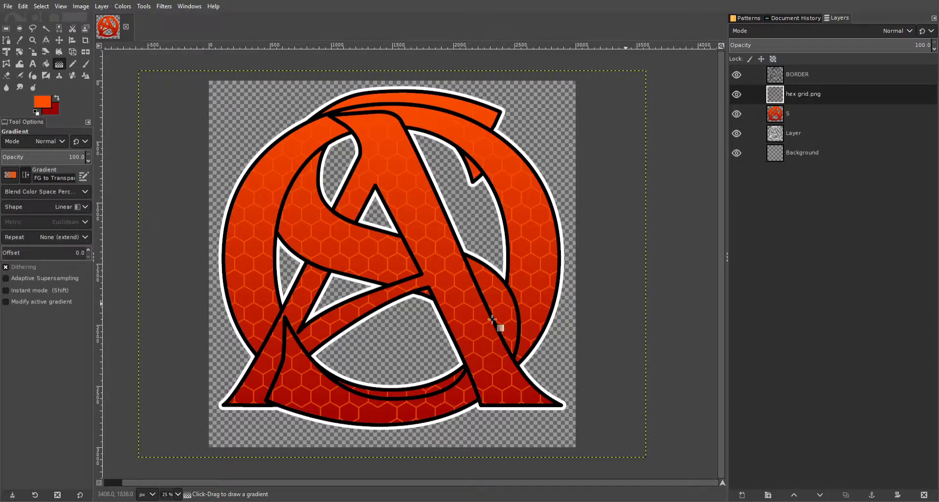
click(809, 96)
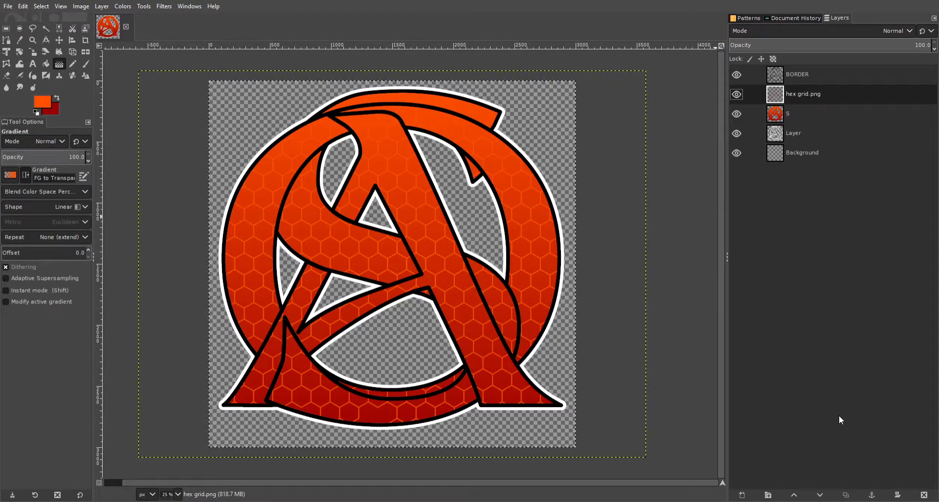
key(ctrl+z)
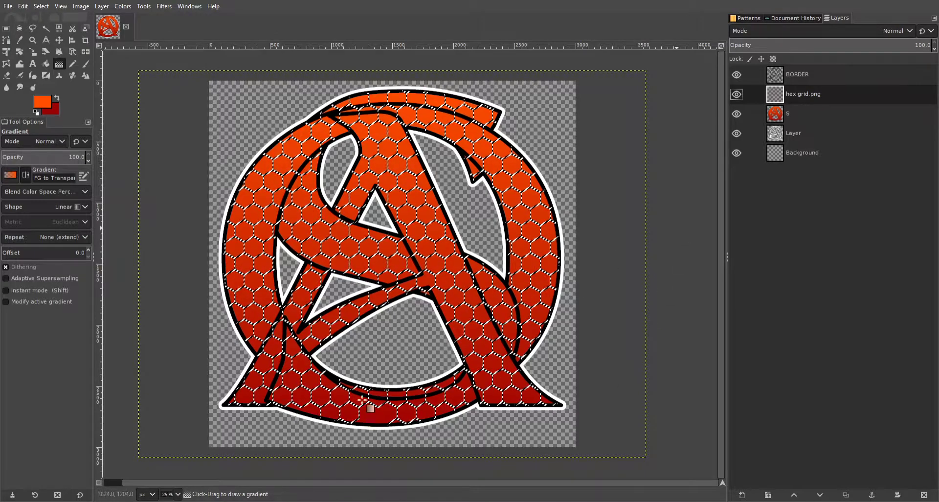
drag(391, 448, 384, 244)
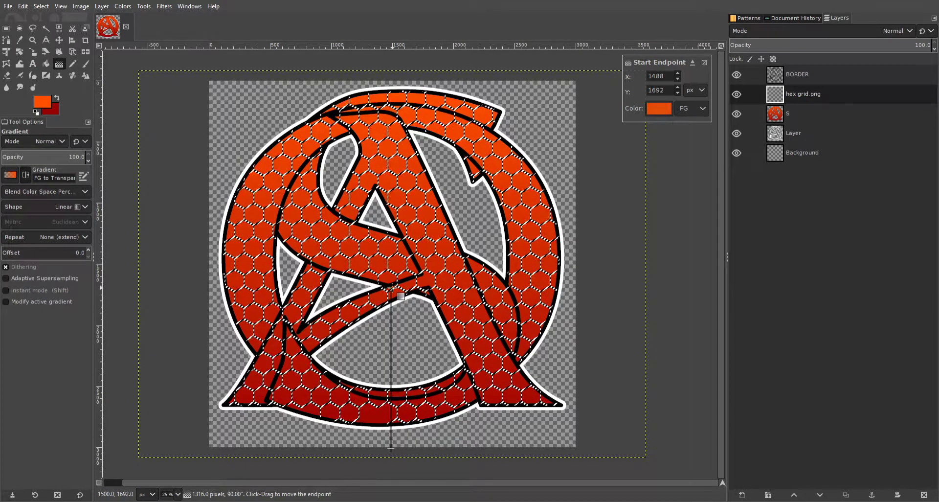
drag(391, 283, 391, 268)
click(23, 176)
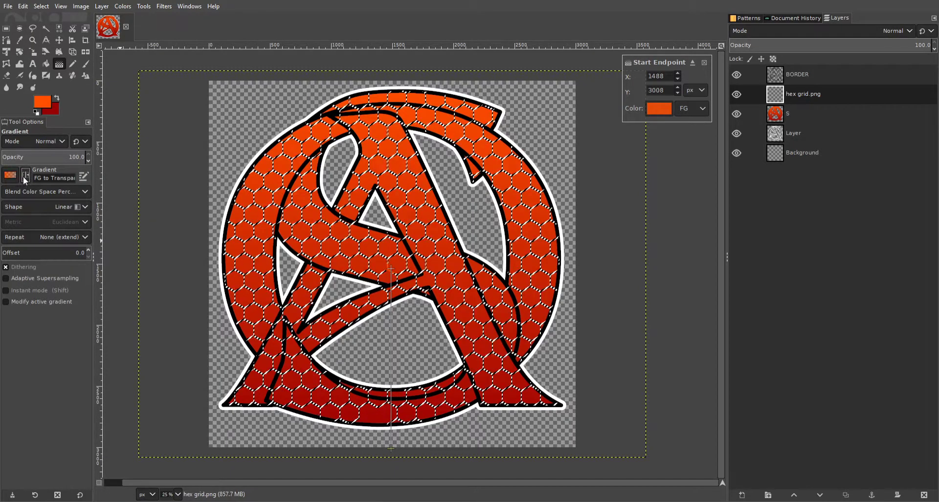
key(ctrl+t)
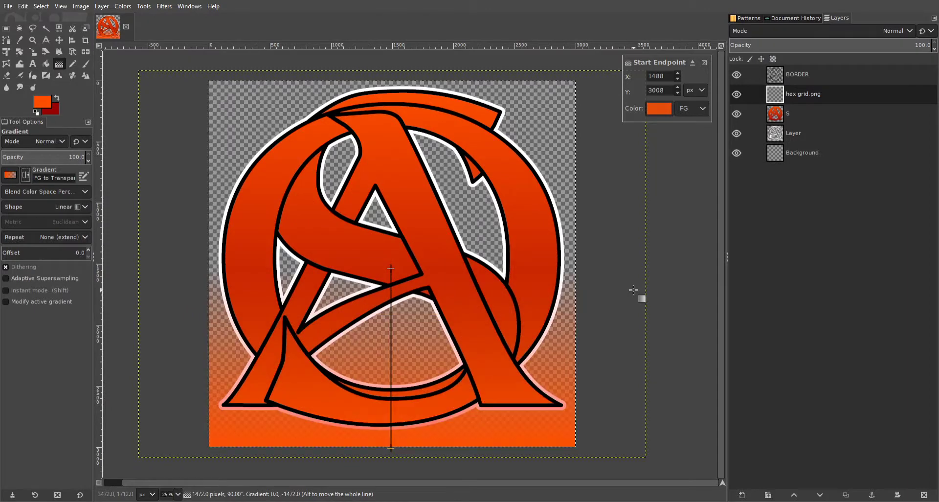
key(Escape)
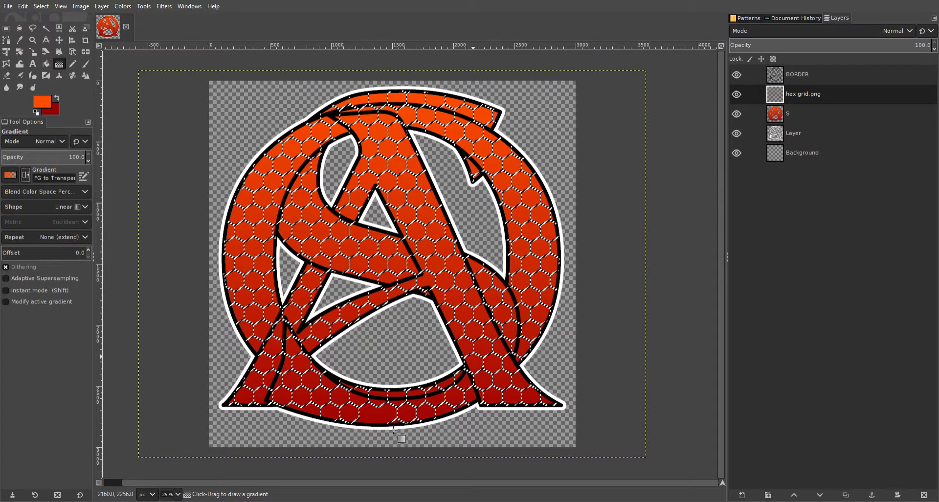
Clear the contents of the hex grid layer and delete the layer
key(ctrl+a)
key(Delete)
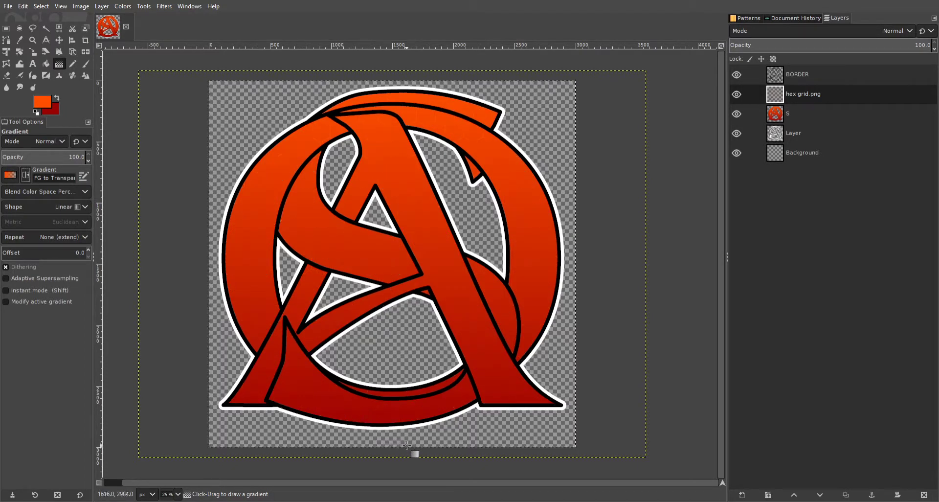
click(800, 95)
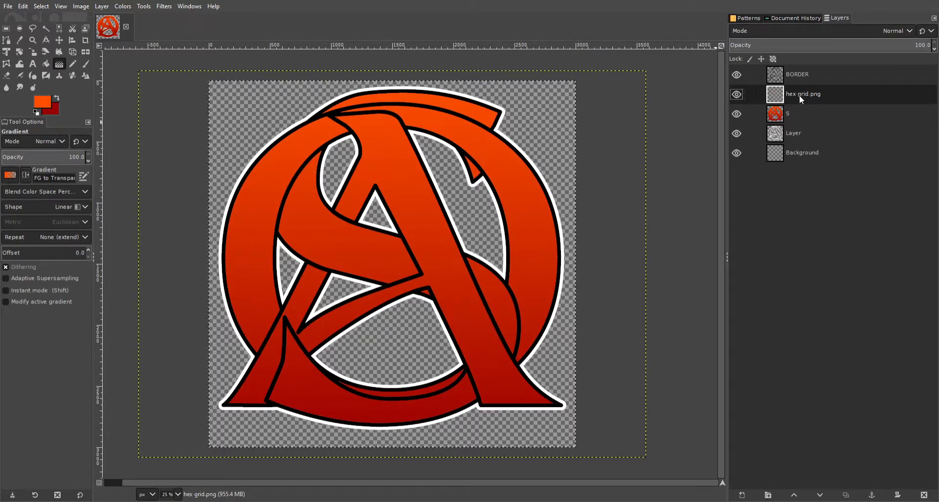
key(Delete)
Bring in a fresh copy of hex grid.png as a new layer above the S layer
click(8, 8)
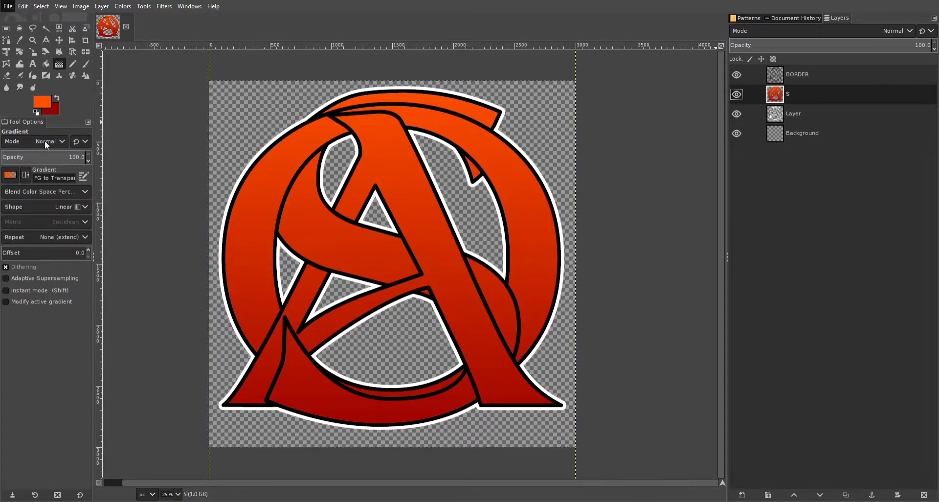
click(29, 55)
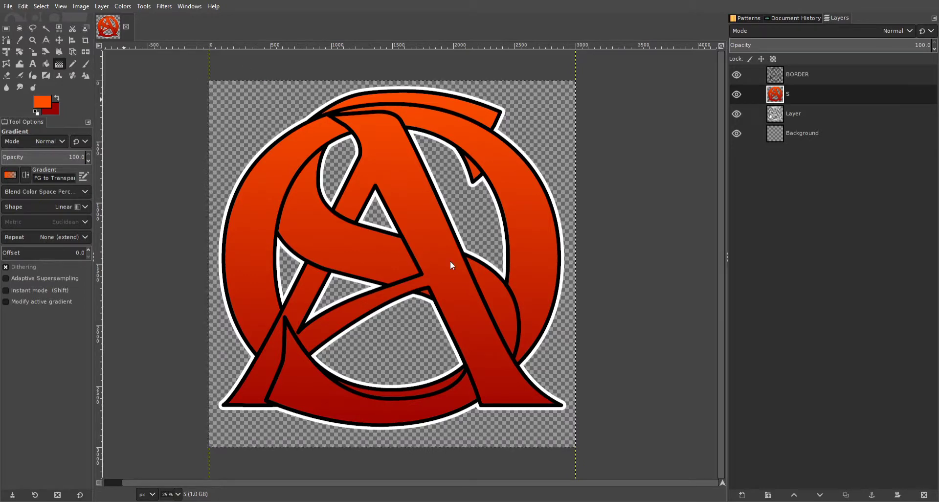
click(574, 288)
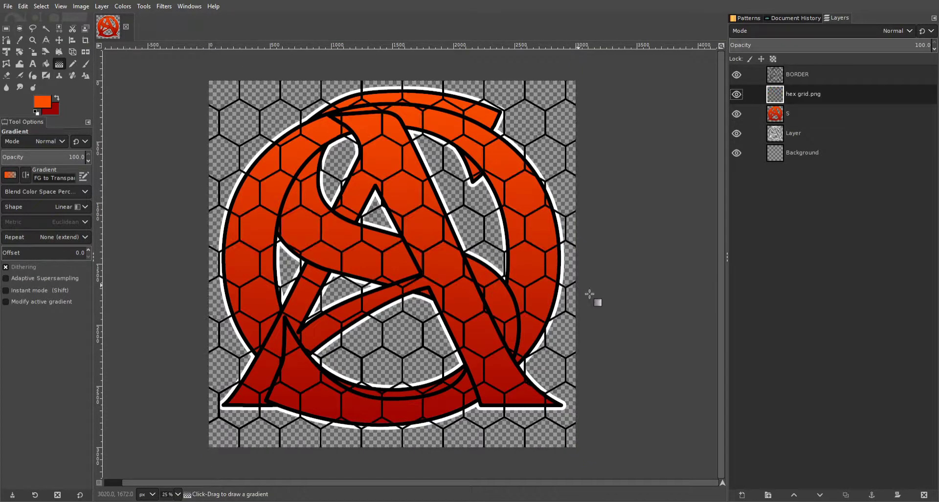
Remove the selection and scale the whole hex grid layer proportionally around its centre to about 4061 × 3101 px
key(shift+s)
click(548, 217)
key(minus)
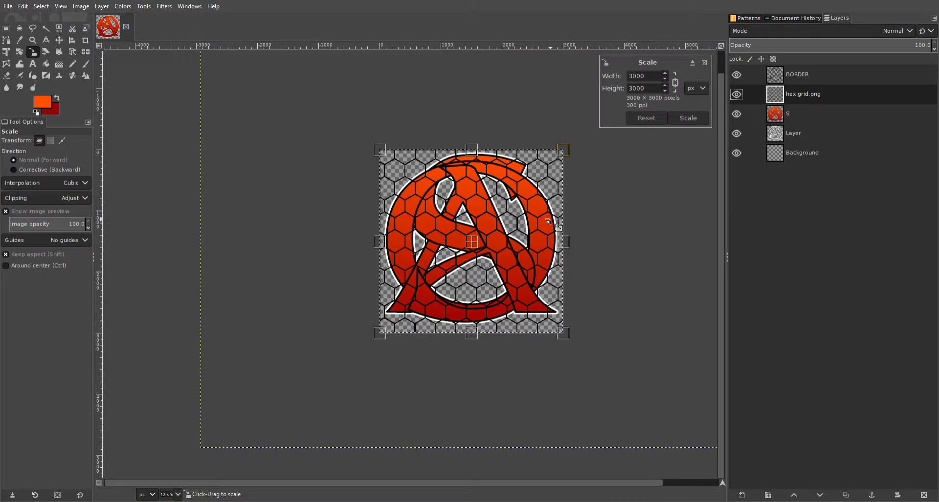
key(ctrl+shift+a)
click(548, 220)
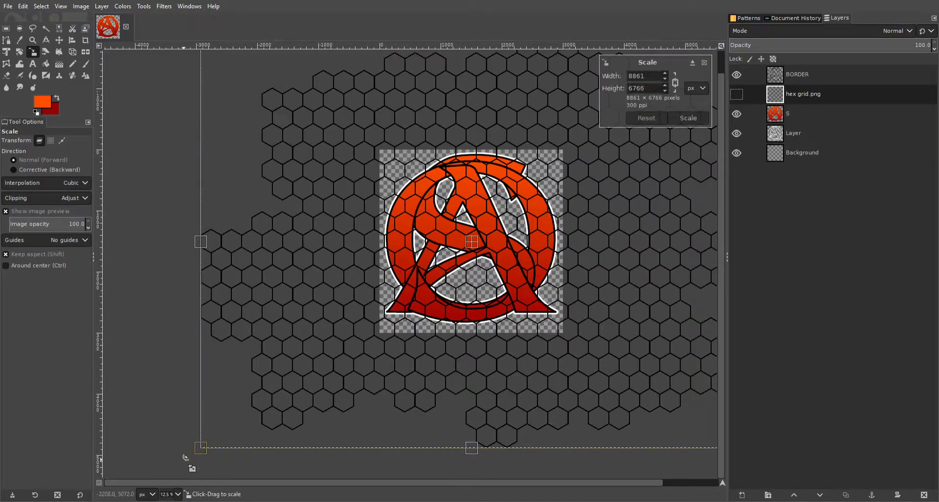
drag(202, 448, 519, 251)
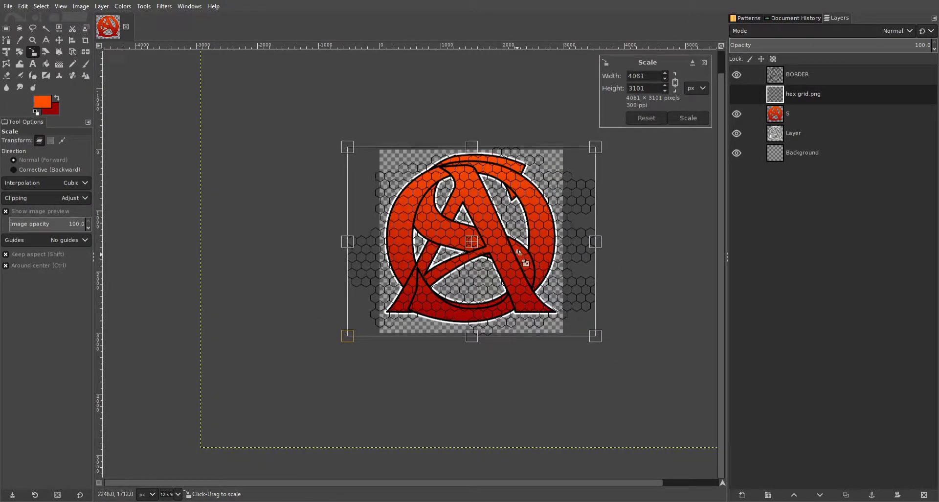
click(694, 118)
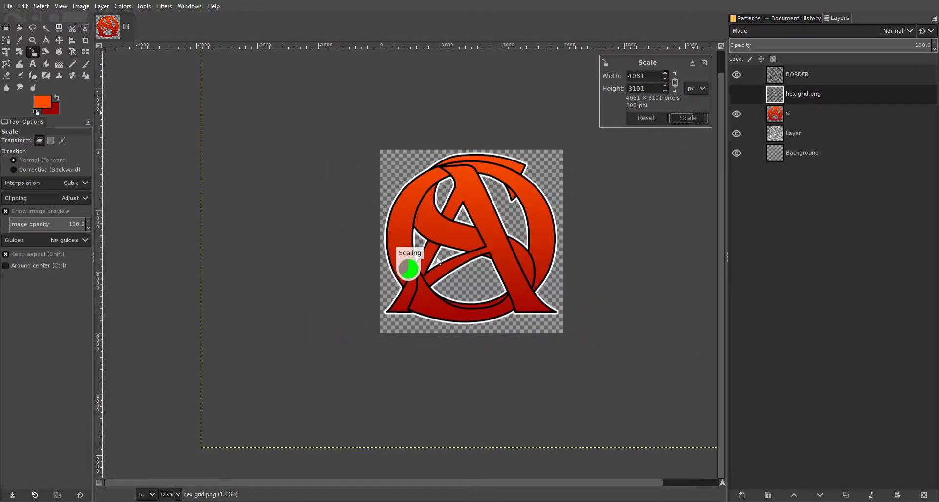
Move the hex grid layer about 300 px left and 100 px down over the logo
scroll(526, 264, up, 2)
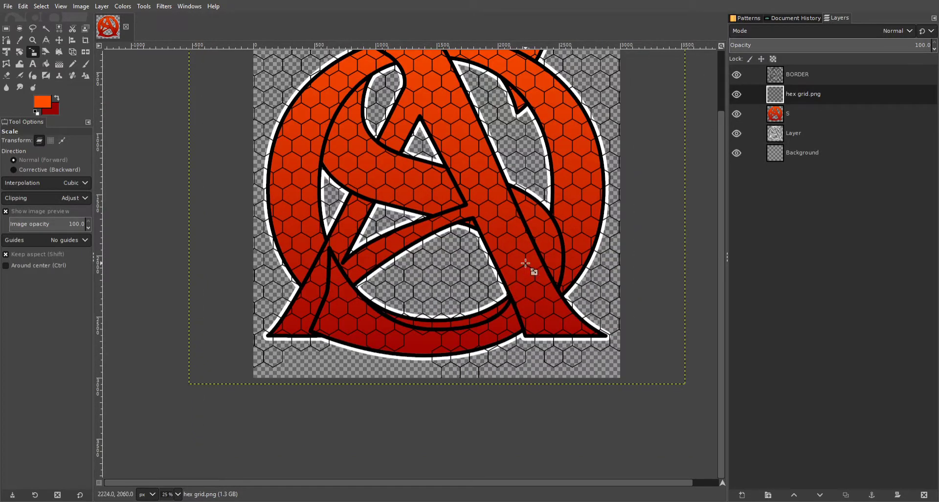
key(m)
click(506, 222)
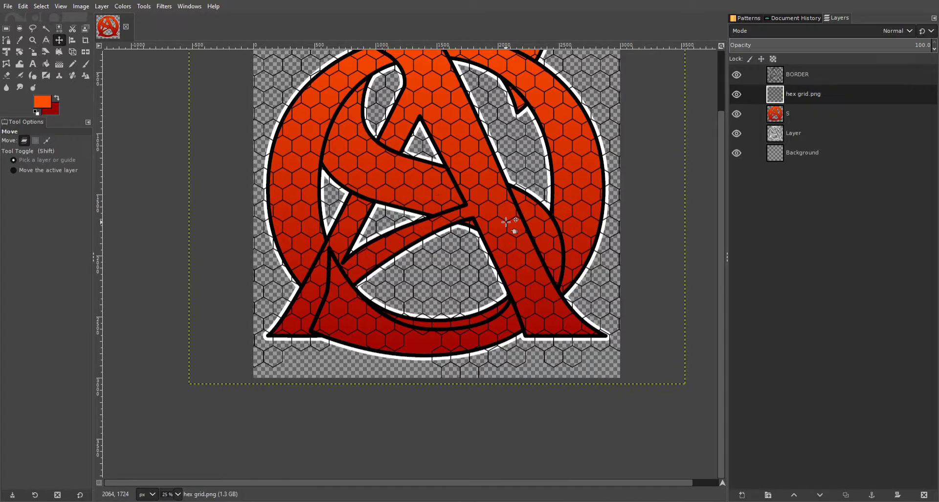
key(shift+Left)
key(shift+Left)
key(shift+Left)
key(shift+Left)
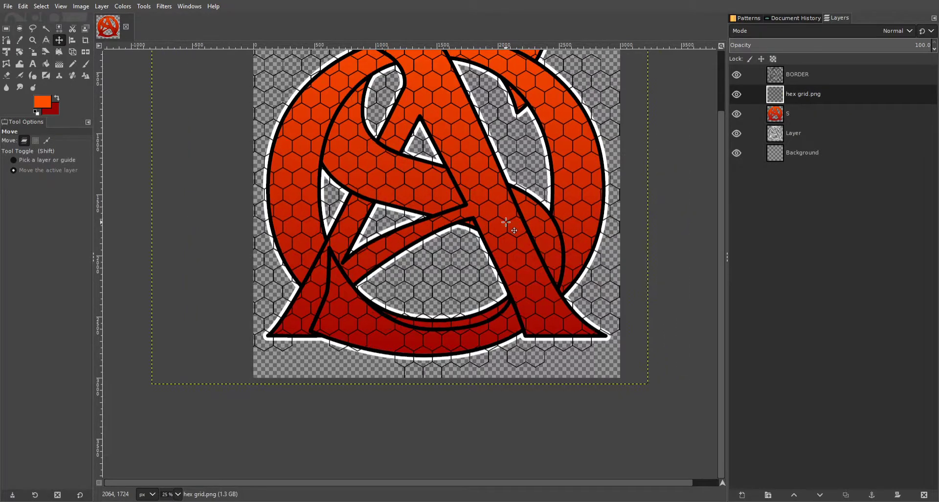
key(shift+Down)
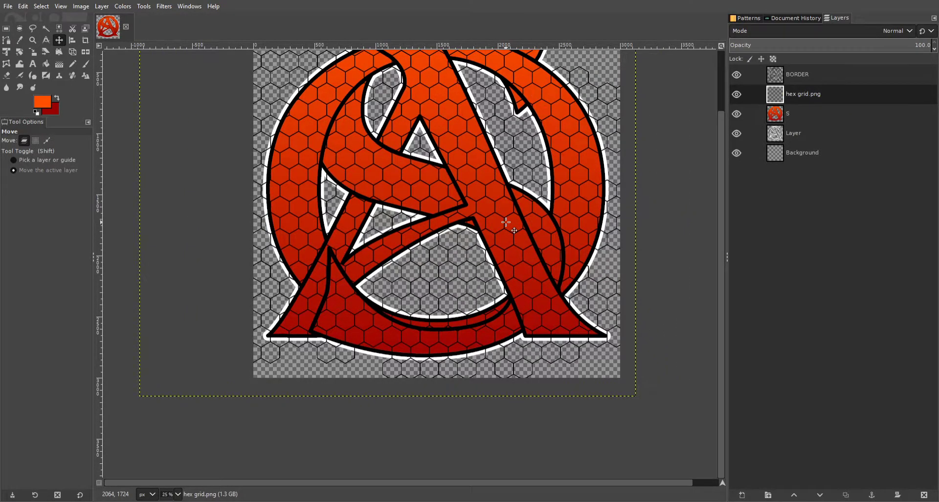
scroll(506, 221, up, 3)
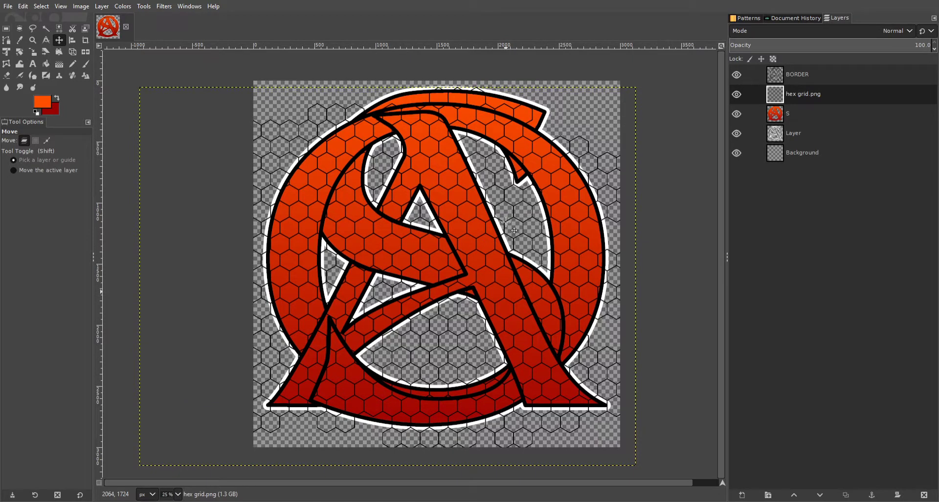
key(shift+Left)
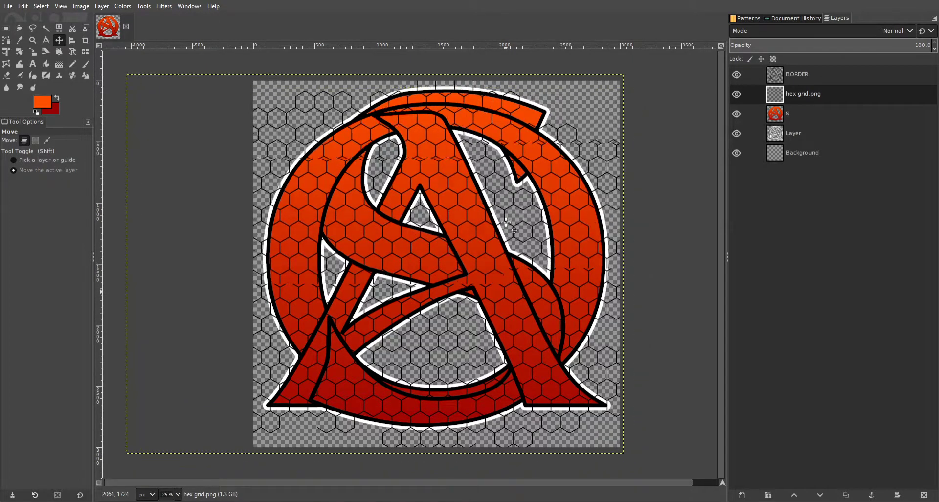
key(shift+Up)
key(shift+Down)
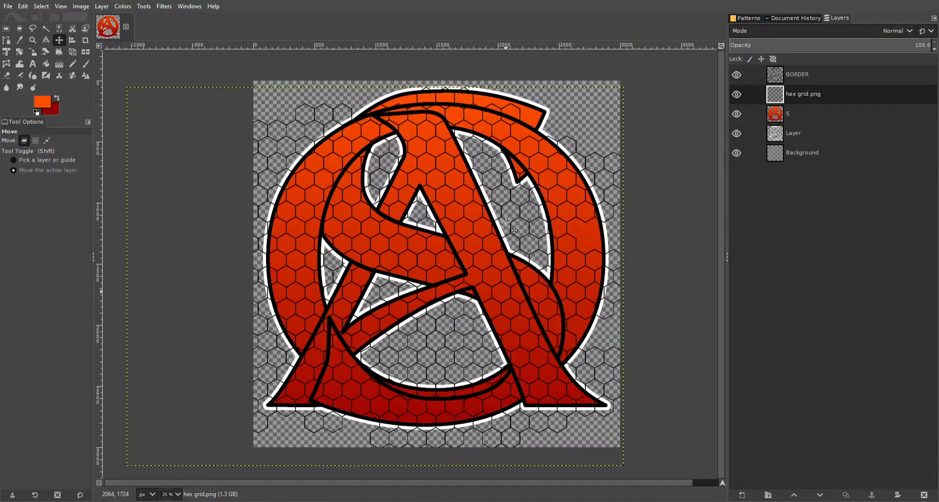
key(shift+Left)
key(shift+Right)
key(shift+Right)
key(shift+Right)
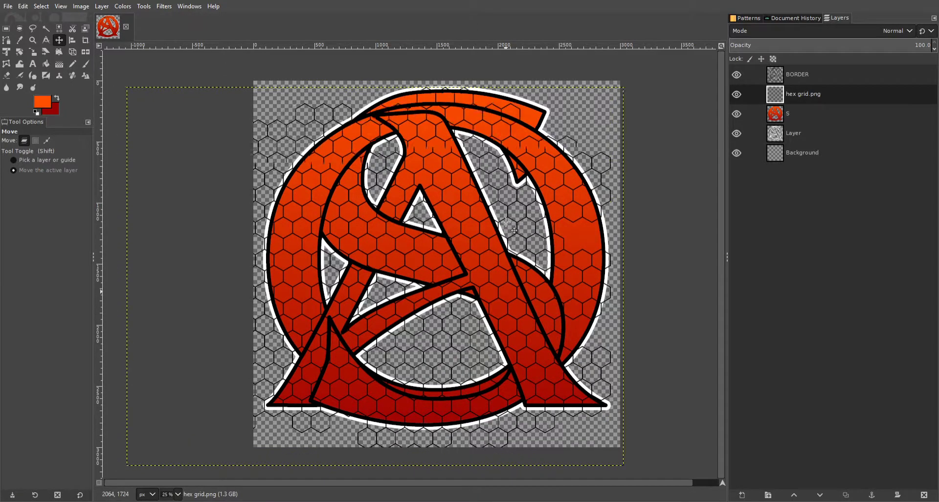
Enlarge the hex grid layer proportionally around its centre to about 4333 × 3310 px
key(shift+s)
click(506, 223)
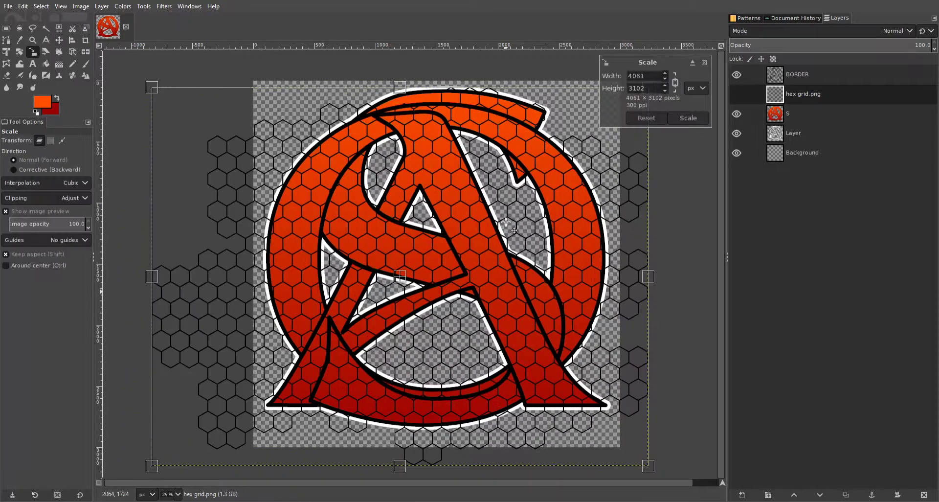
drag(150, 88, 123, 52)
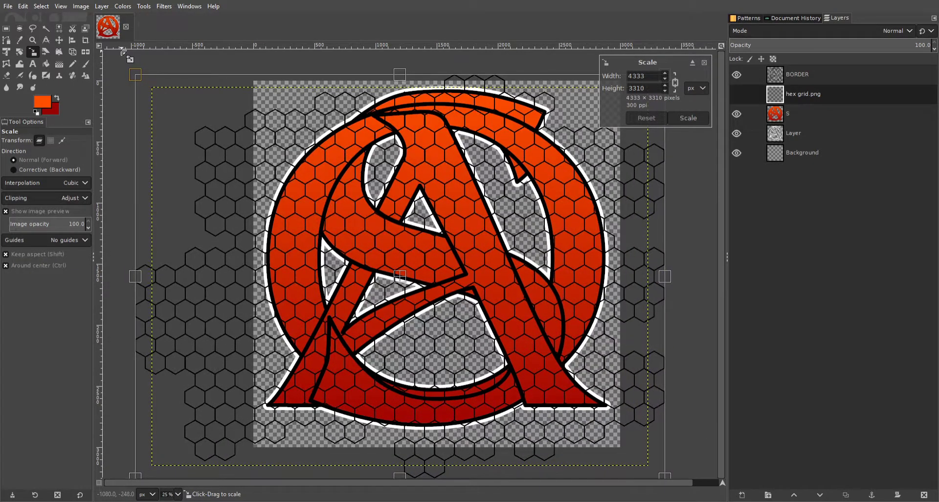
click(688, 118)
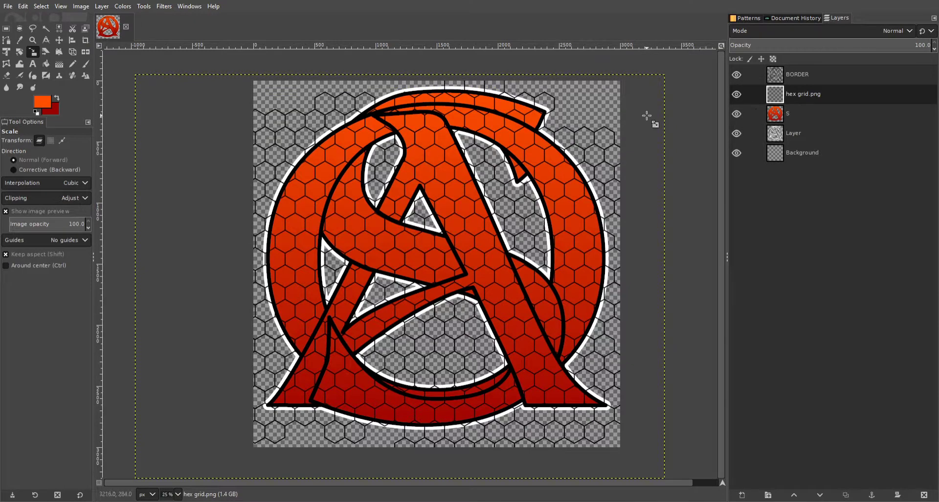
Delete the hex grid outside the letters using the S layer's shape, and select the remaining hexagon lines
click(794, 113)
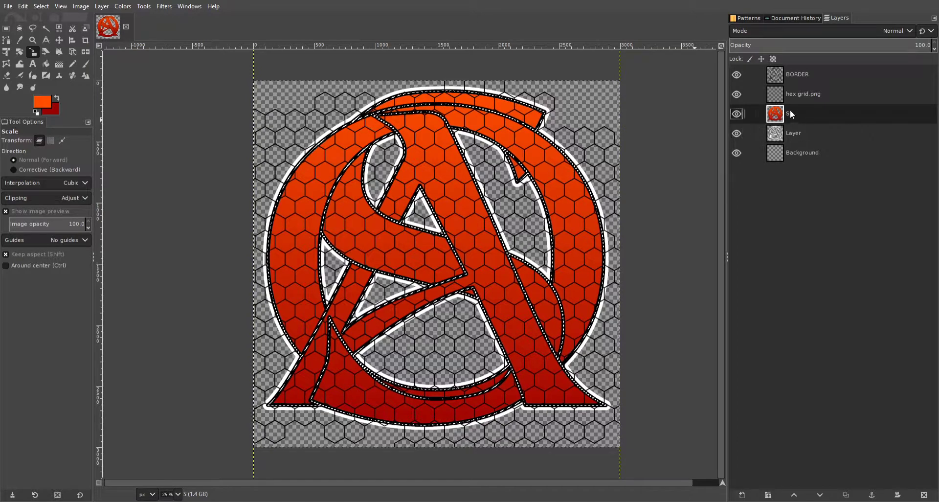
click(800, 99)
key(Delete)
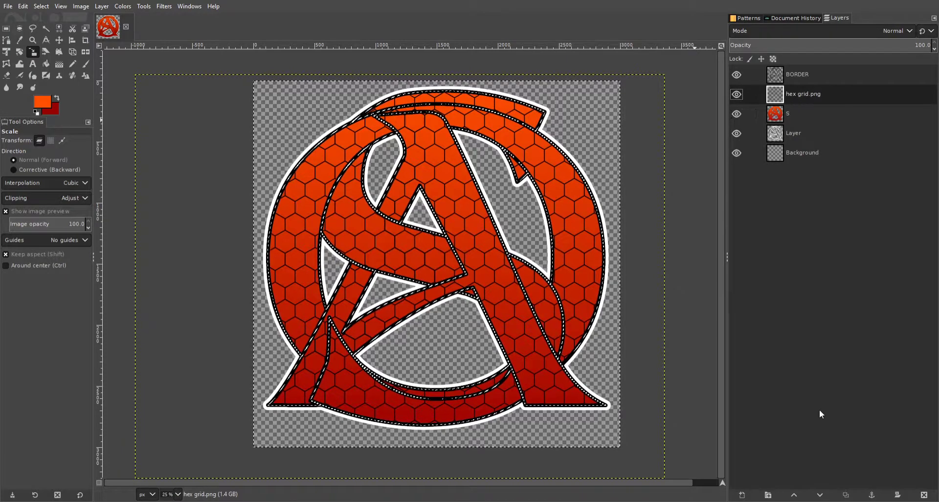
key(ctrl+shift+a)
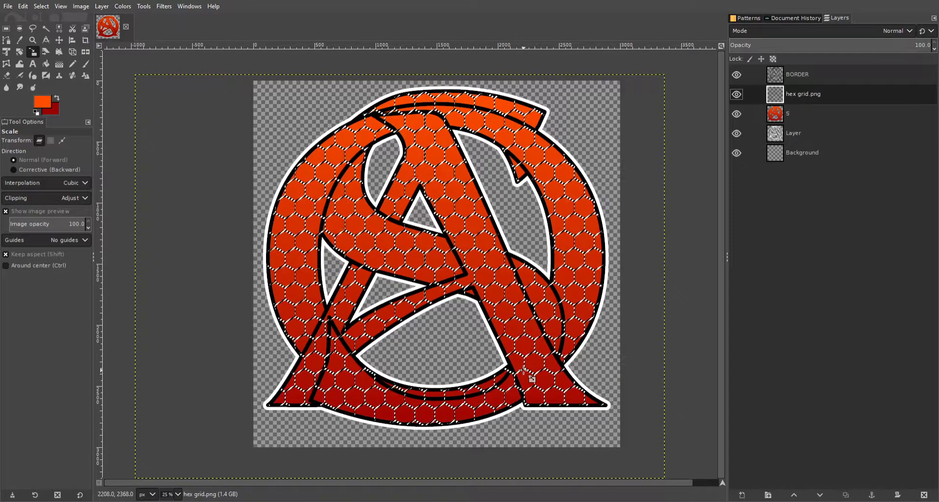
Apply an orange FG to Transparent linear gradient to the selected hexagon lines, fading upward over about 1480 px from the canvas's bottom edge
key(g)
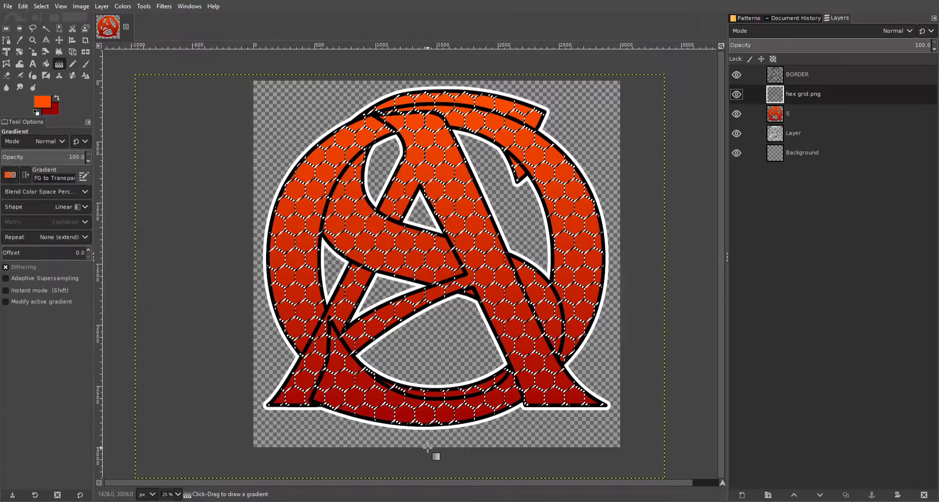
drag(428, 447, 429, 258)
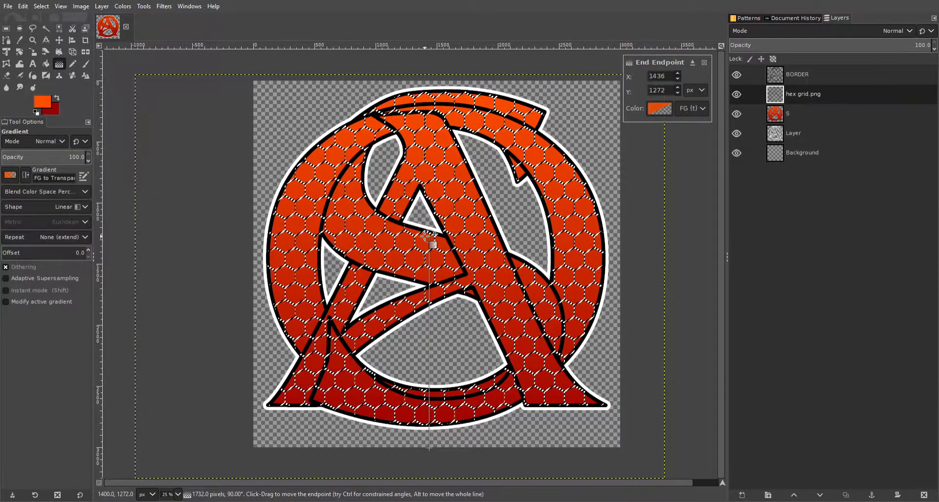
key(Return)
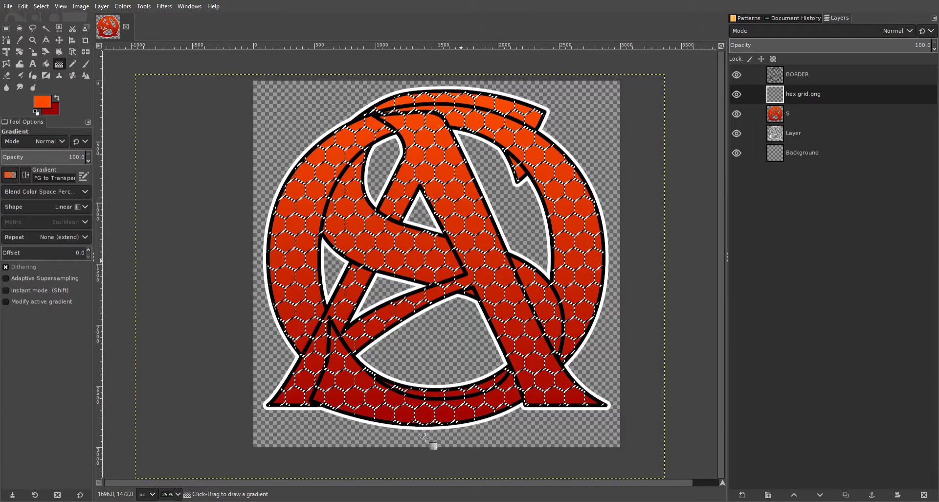
drag(439, 448, 425, 267)
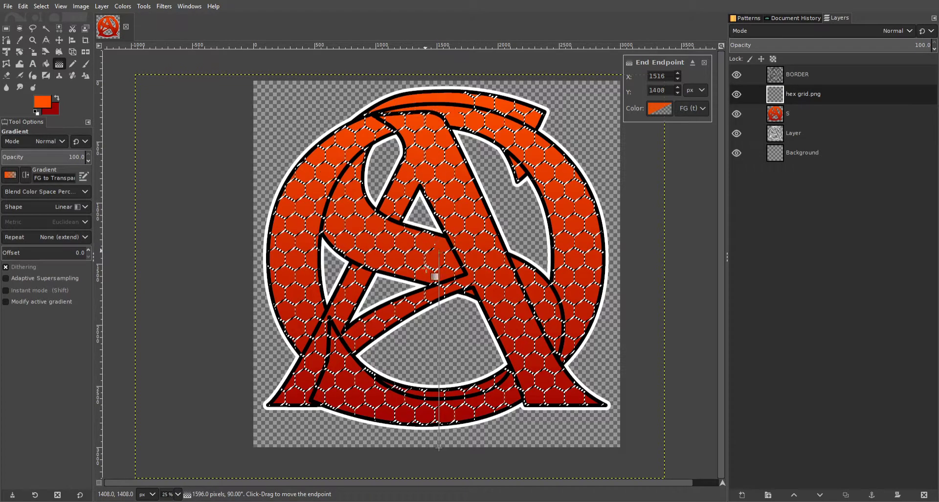
drag(432, 313, 431, 267)
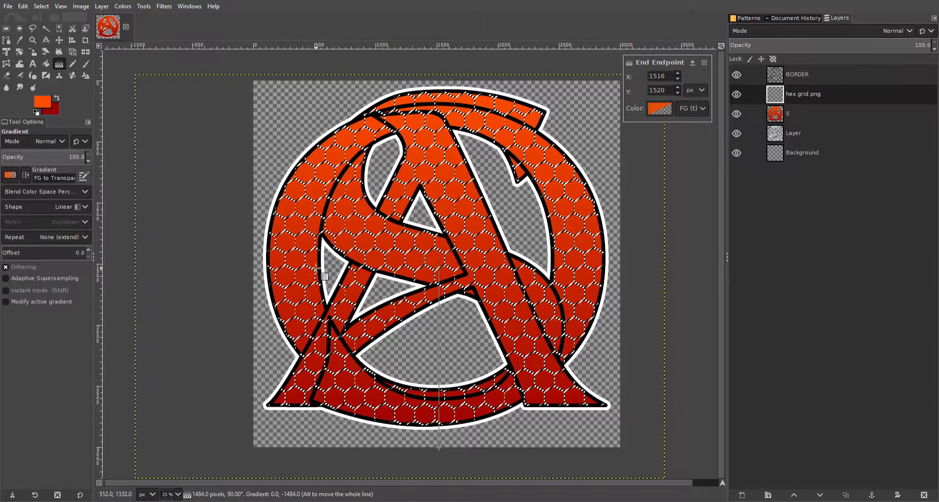
key(Return)
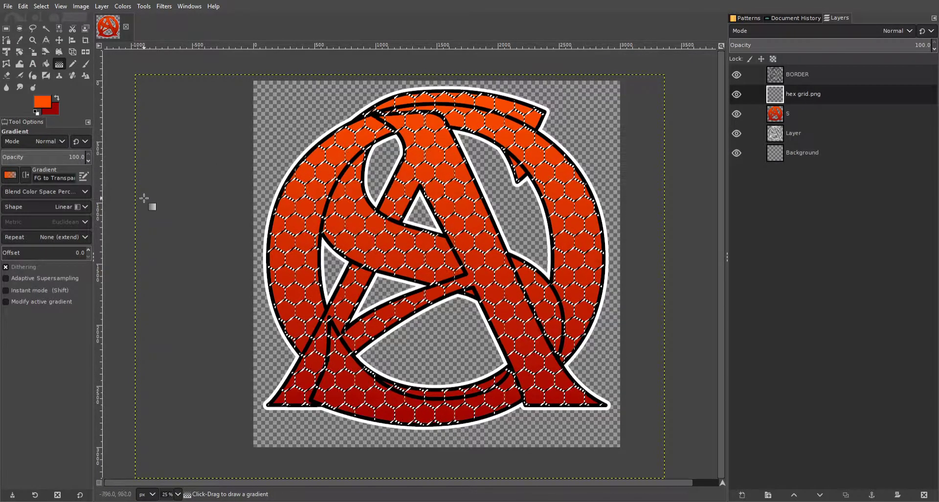
Fill the hexagon lines with a full-height linear FG to BG (RGB) gradient, orange at the bottom to dark red at the top, and deselect
click(20, 254)
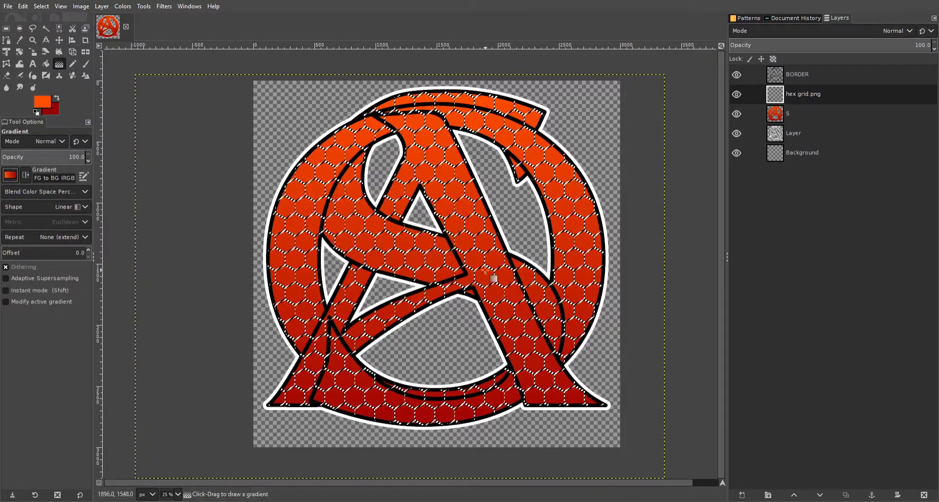
drag(437, 447, 429, 74)
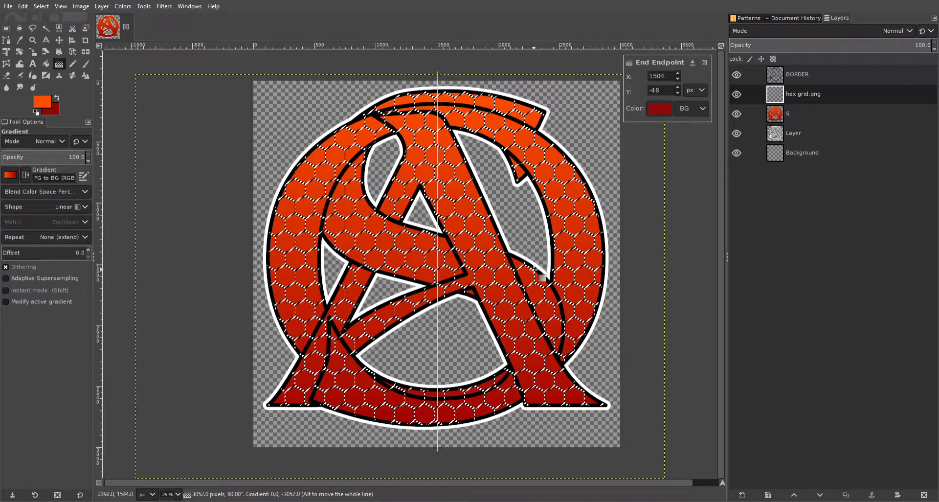
key(Return)
key(ctrl+shift+a)
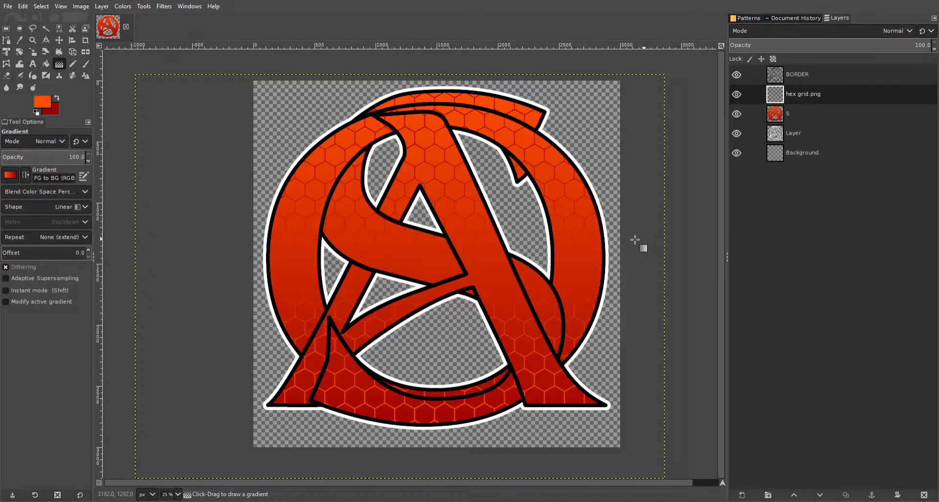